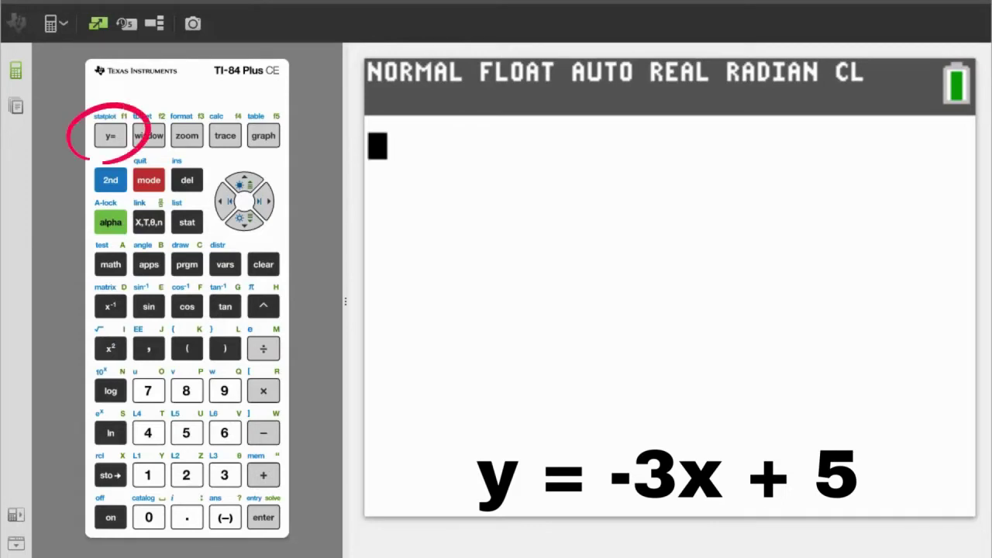
Step: Clear Y1's old 7X-6 in the Y= editor and key in -3X+5
left_click(110, 142)
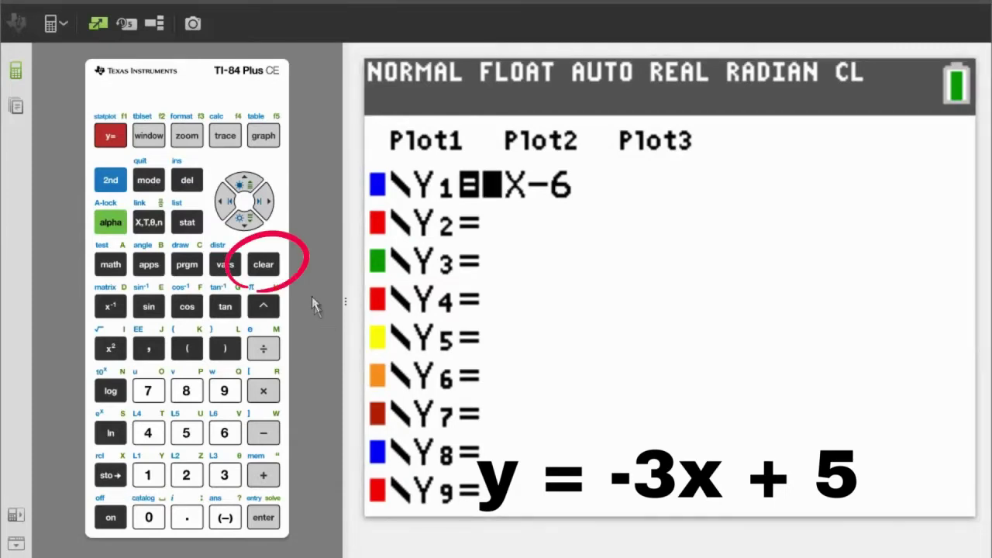
left_click(273, 265)
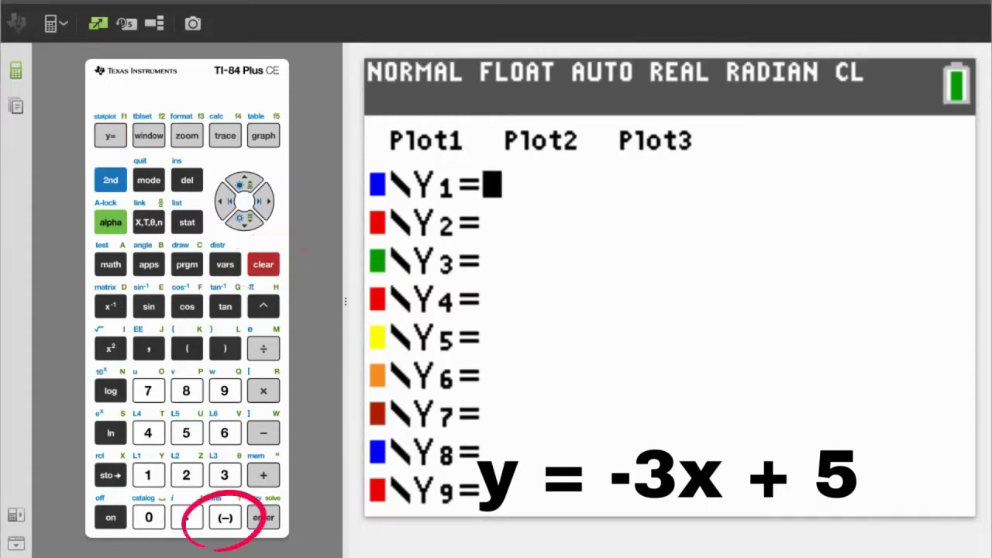
left_click(225, 518)
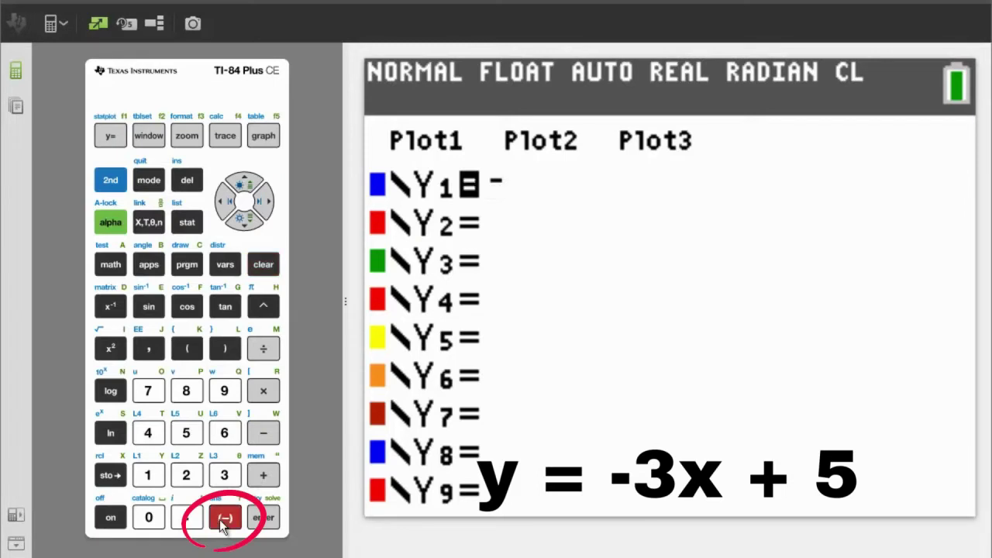
left_click(225, 475)
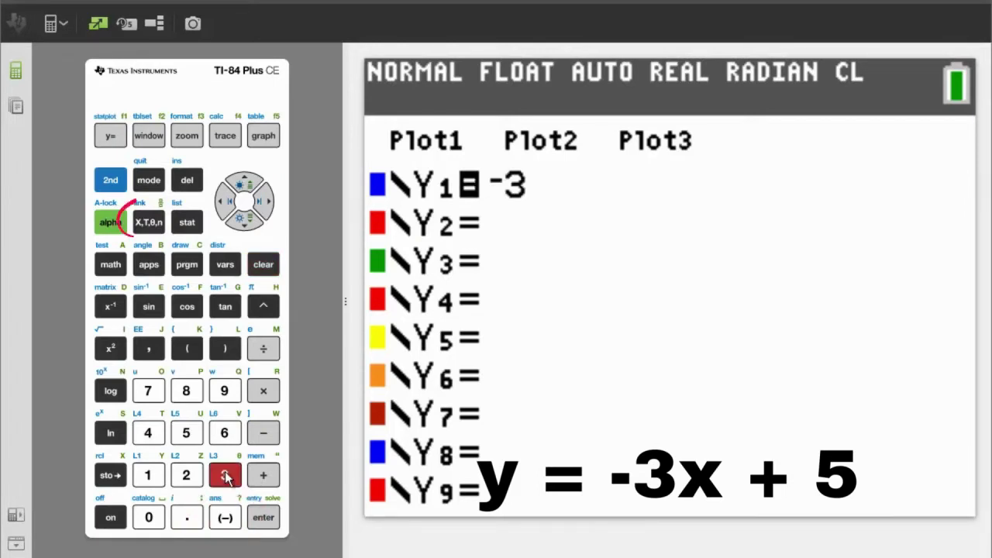
left_click(150, 223)
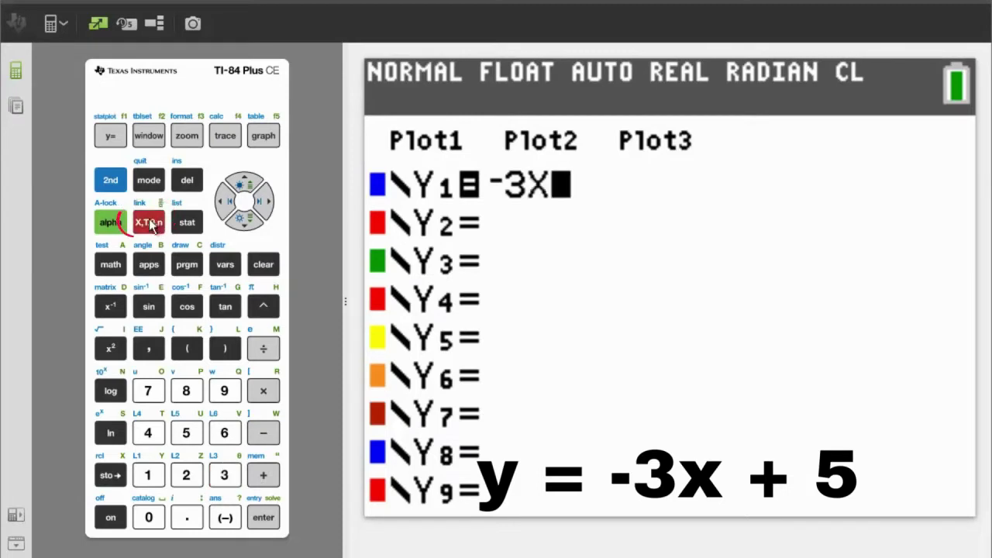
left_click(266, 478)
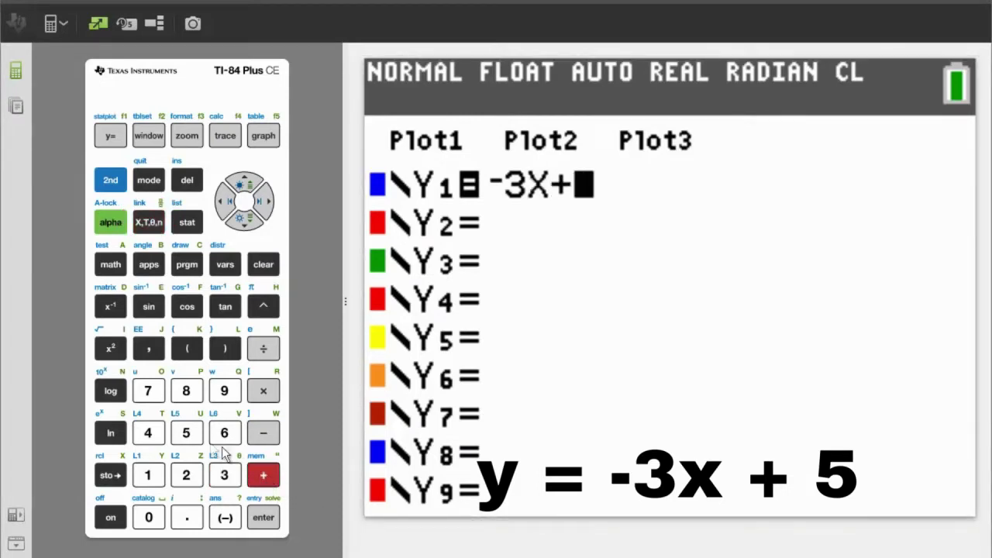
left_click(193, 436)
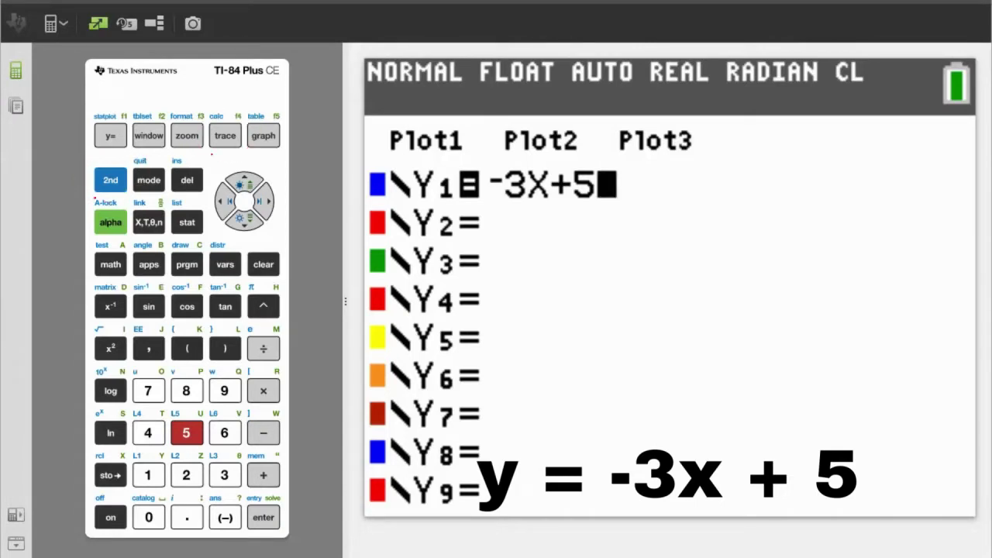
left_click(109, 187)
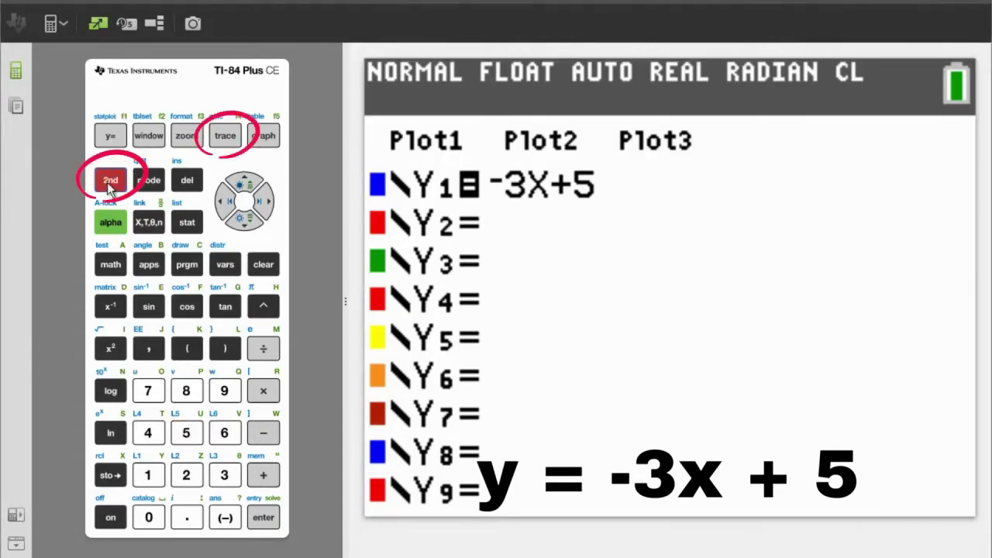
Step: Graph -3X+5 and pick 6:dy/dx from CALCULATE, evaluating the slope at X=0
left_click(225, 136)
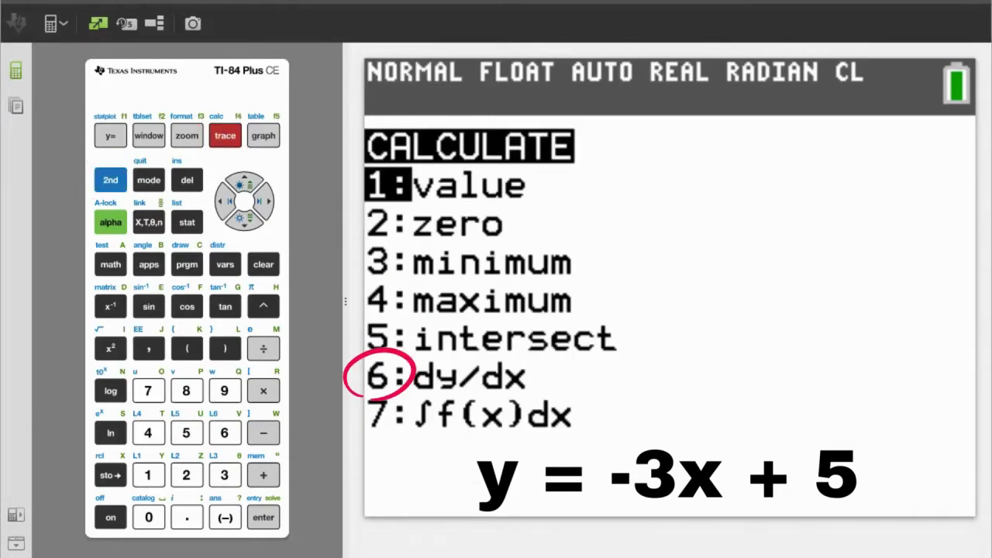
left_click(224, 433)
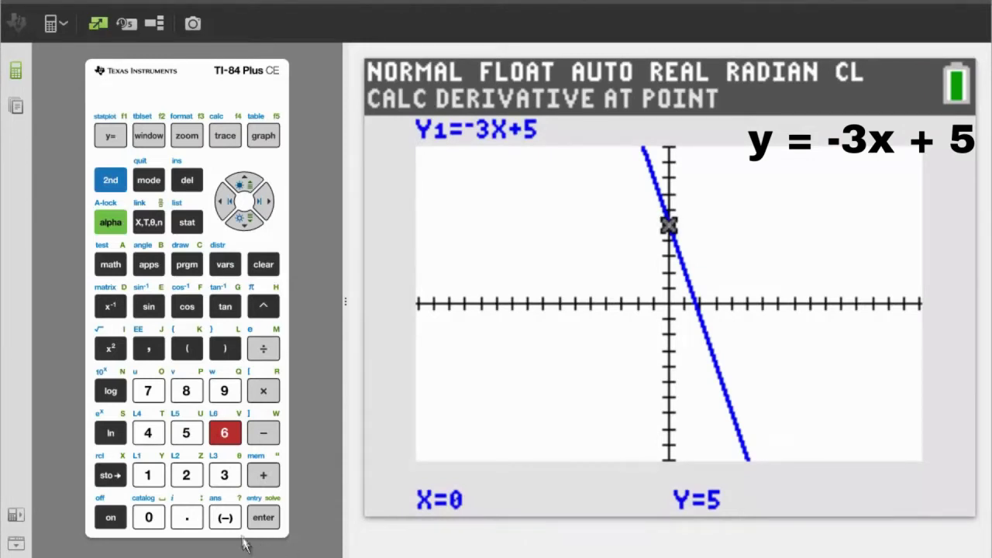
left_click(261, 522)
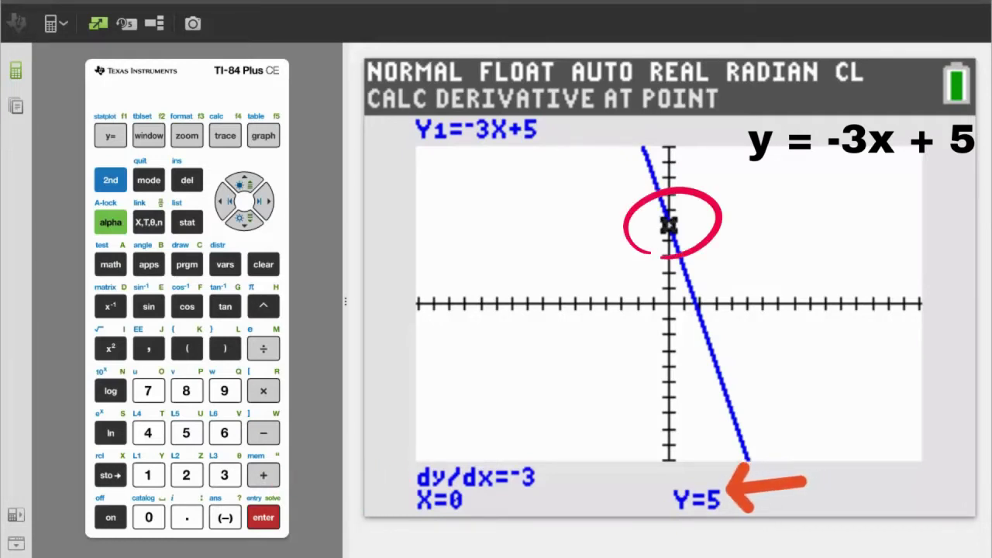
Step: Rerun the dy/dx tool on the -3X+5 graph, point at X=0, Y=5
key("6")
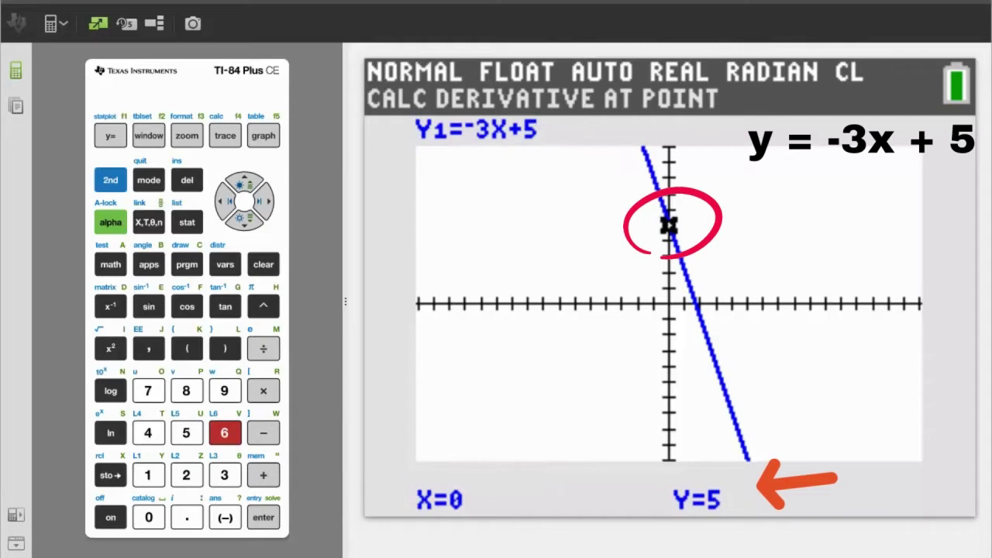
left_click(270, 203)
left_click(270, 203)
left_click(270, 203)
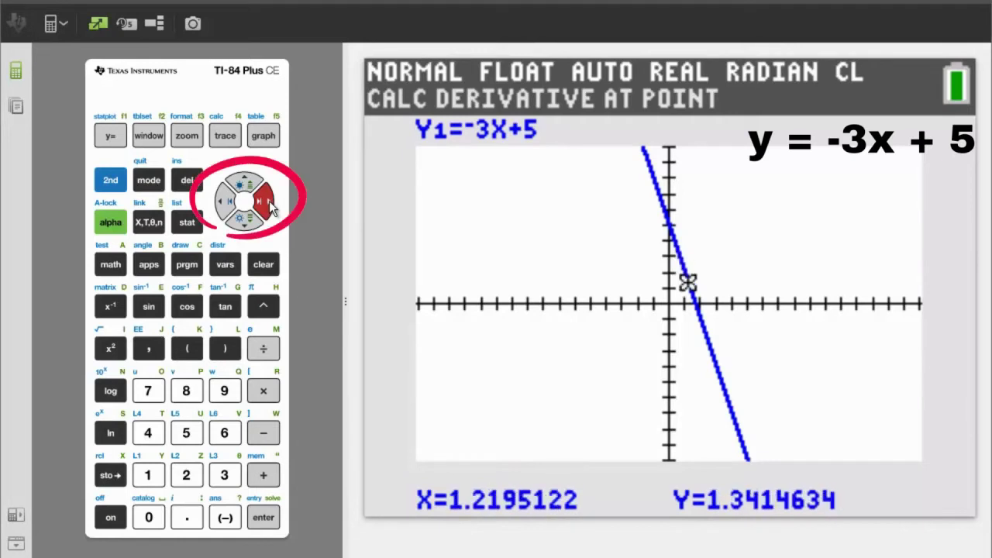
left_click(270, 203)
left_click(270, 203)
left_click(224, 203)
left_click(224, 203)
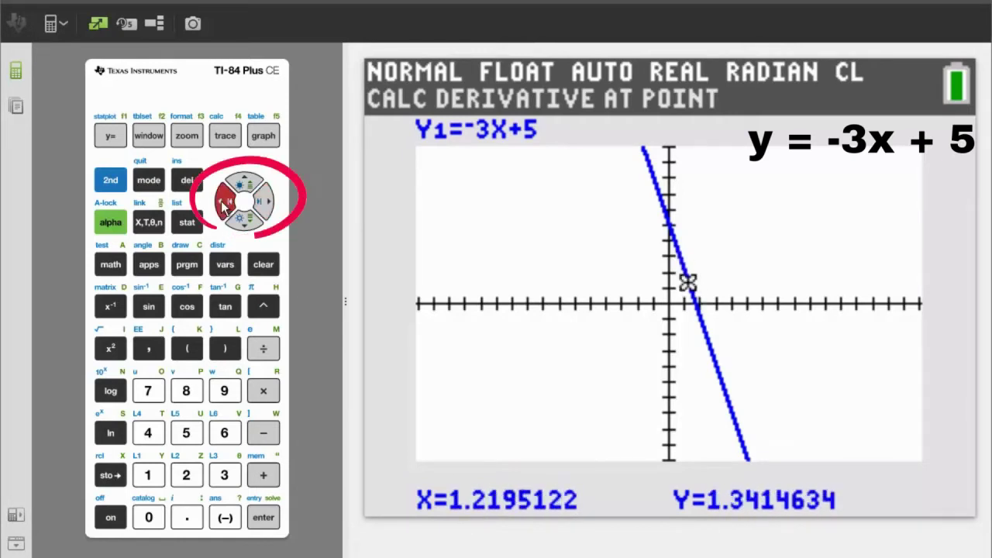
left_click(224, 203)
left_click(224, 203)
left_click(224, 204)
left_click(224, 203)
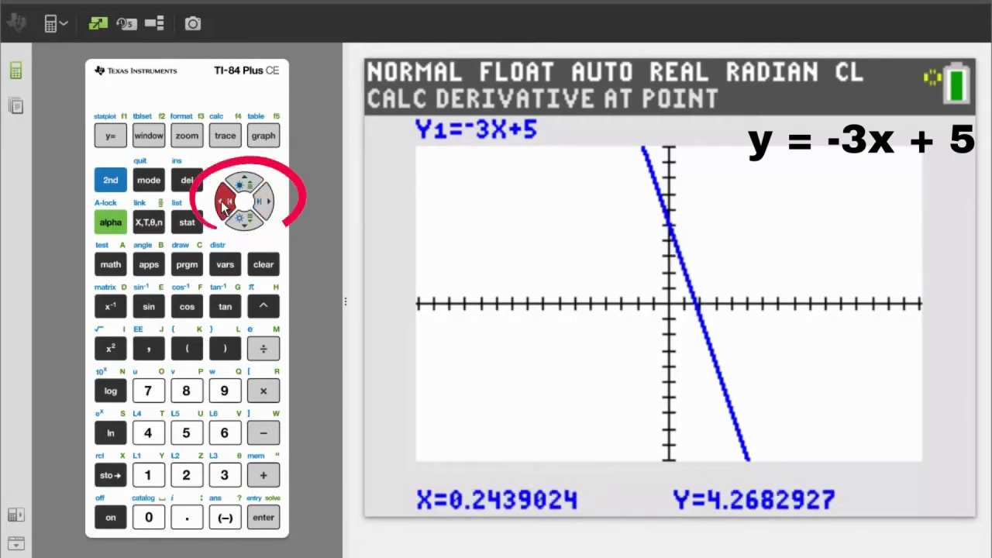
left_click(224, 203)
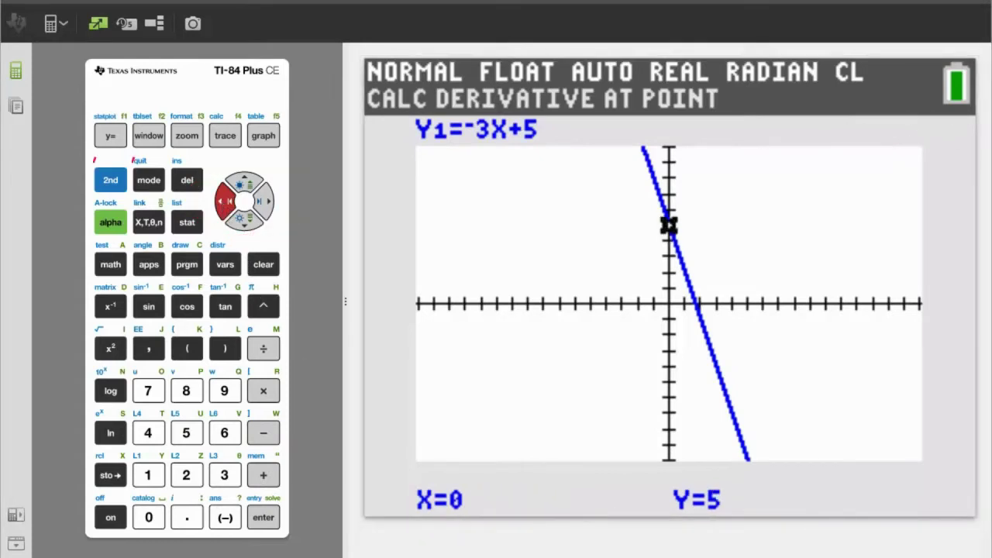
Step: Quit to the home screen and check the WINDOW settings, then quit and reopen Y=
left_click(108, 183)
left_click(150, 182)
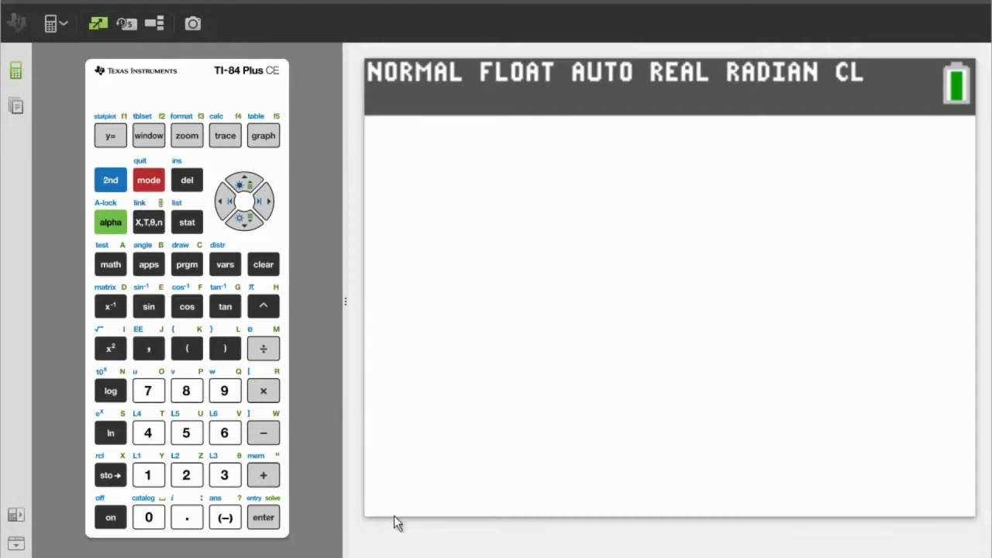
left_click(144, 137)
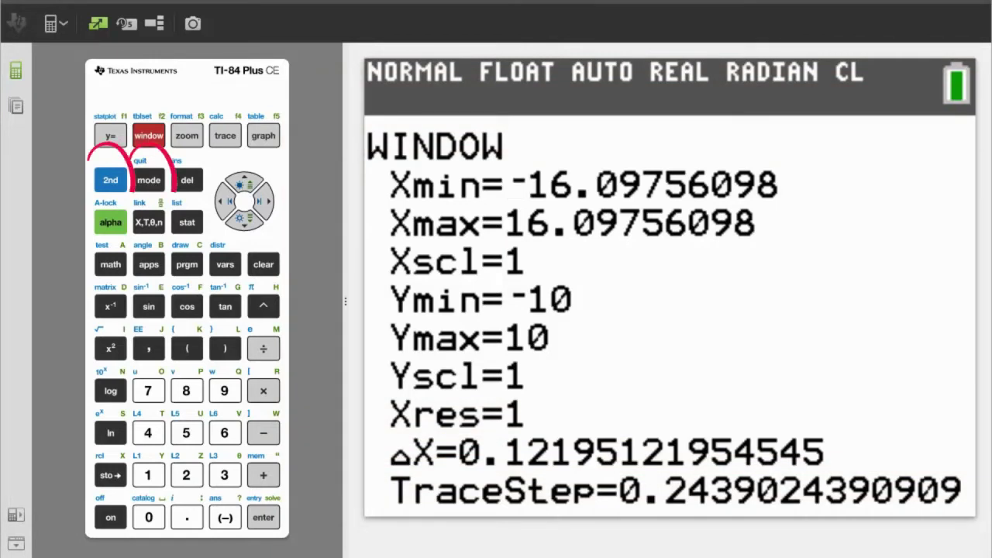
left_click(101, 182)
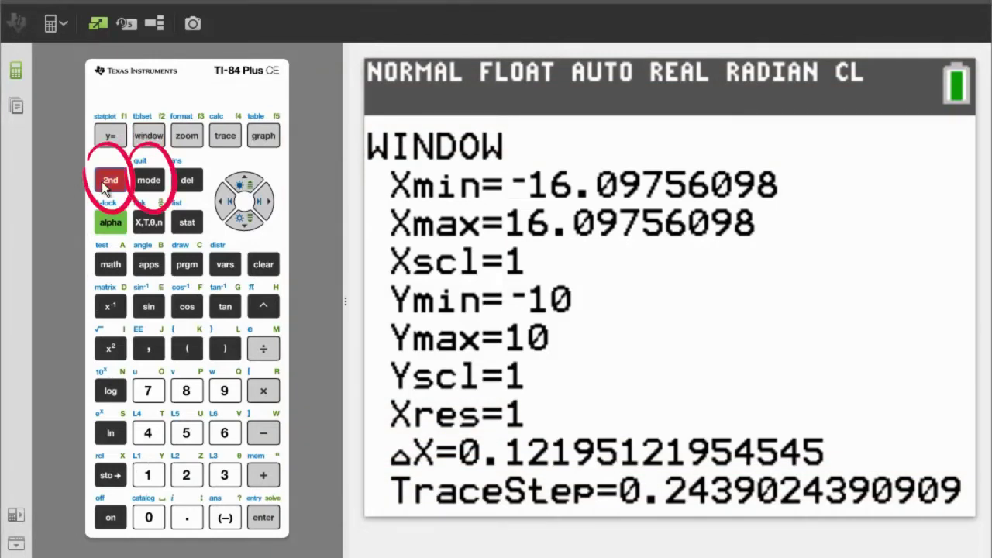
left_click(149, 180)
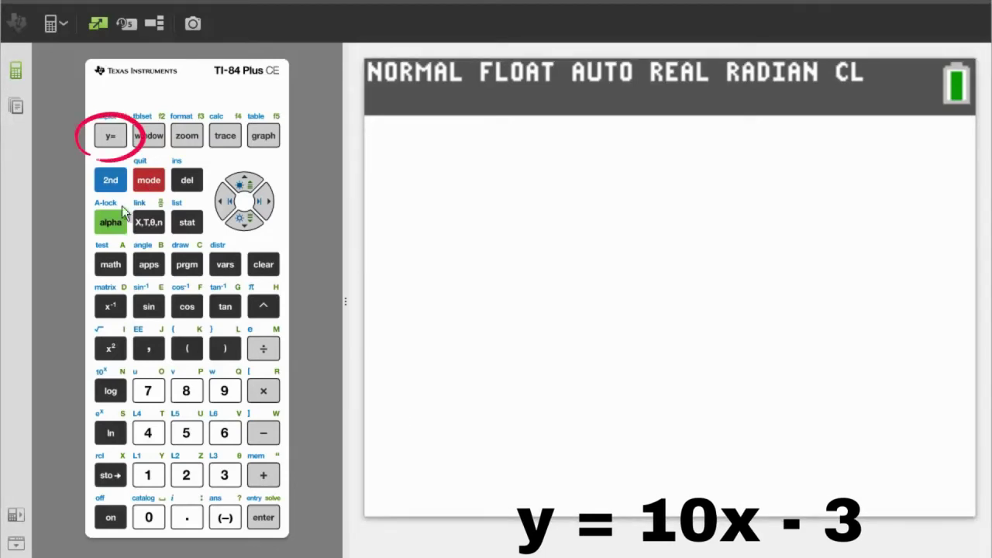
left_click(110, 136)
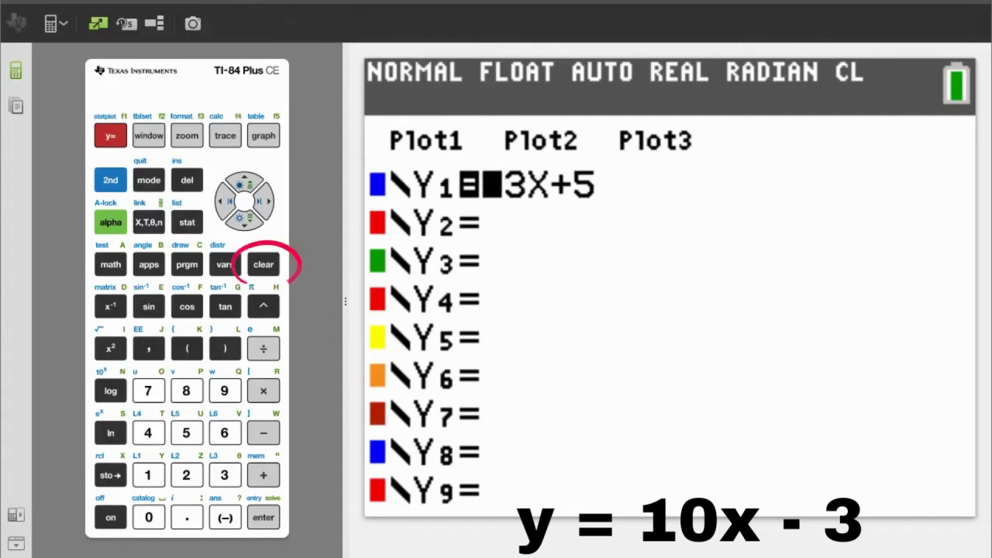
Step: Clear -3X+5 from Y1 and key in 10X-3
left_click(264, 264)
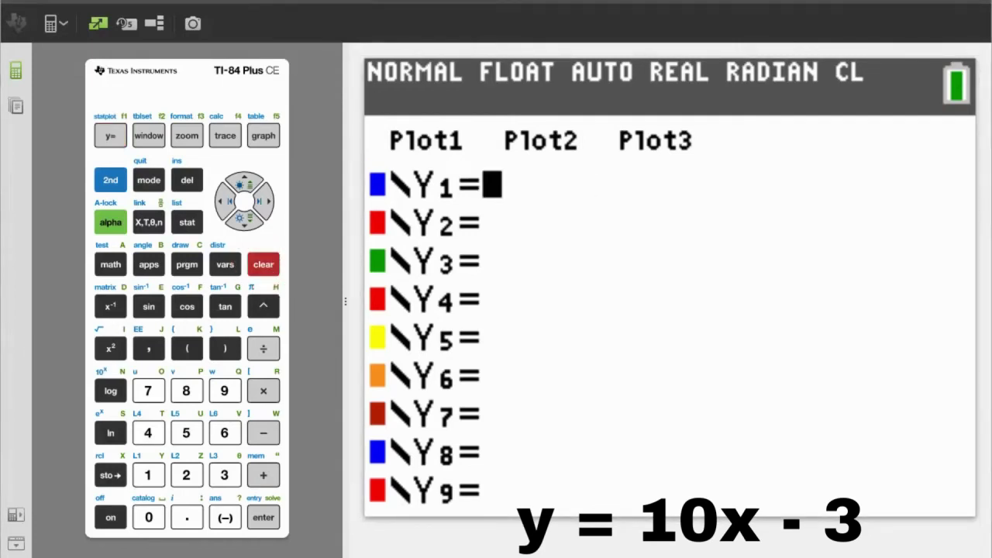
left_click(148, 476)
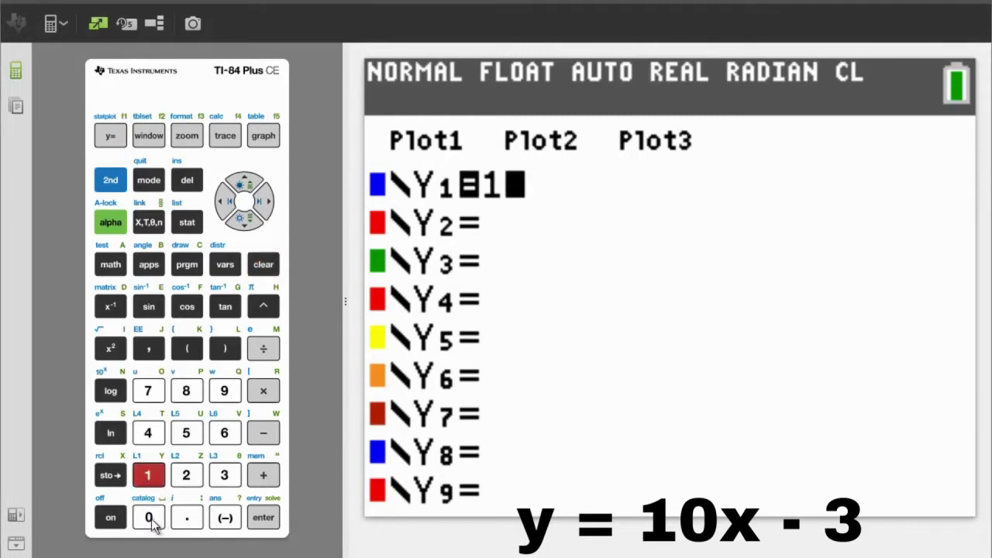
left_click(150, 515)
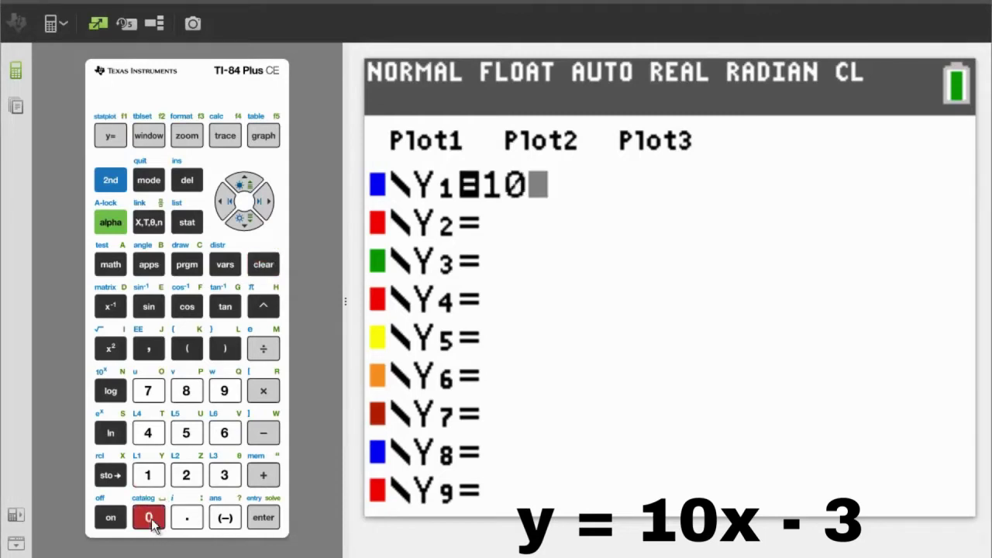
left_click(147, 223)
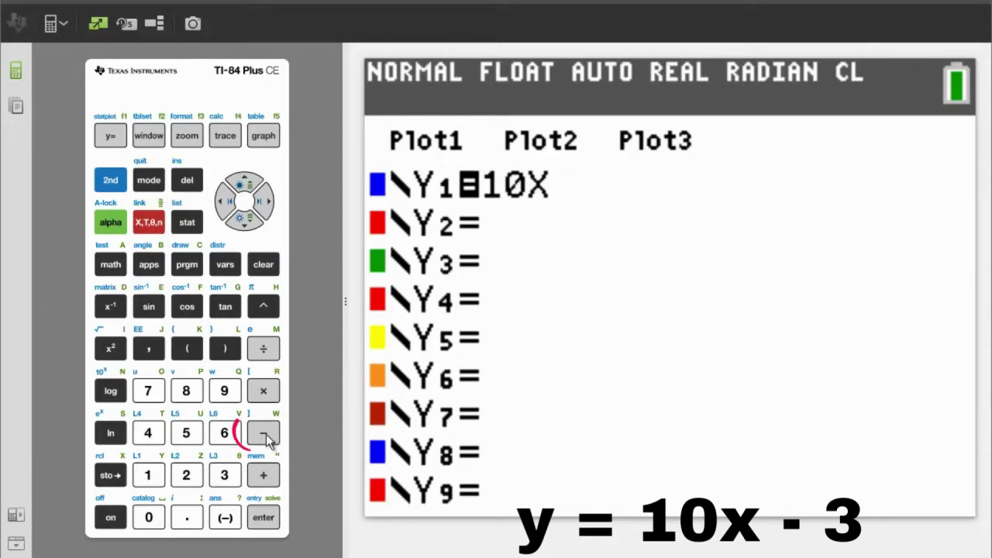
left_click(266, 436)
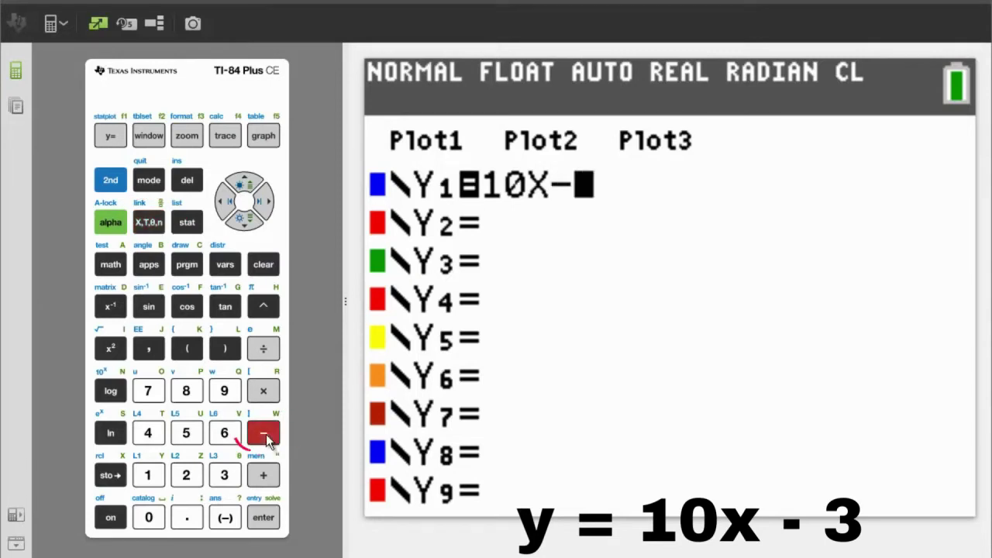
left_click(227, 476)
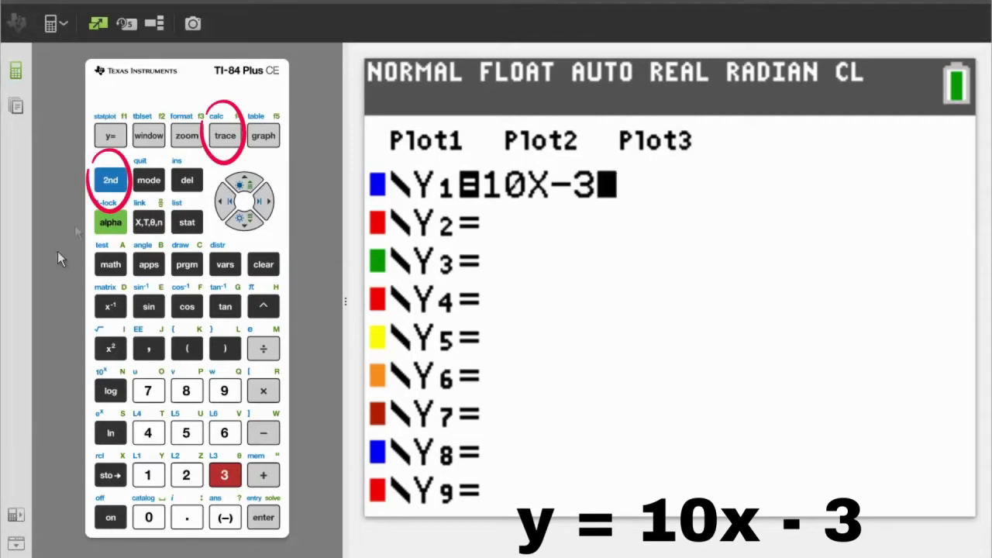
Step: Graph 10X-3 and choose the dy/dx calculation from the CALCULATE menu
left_click(110, 180)
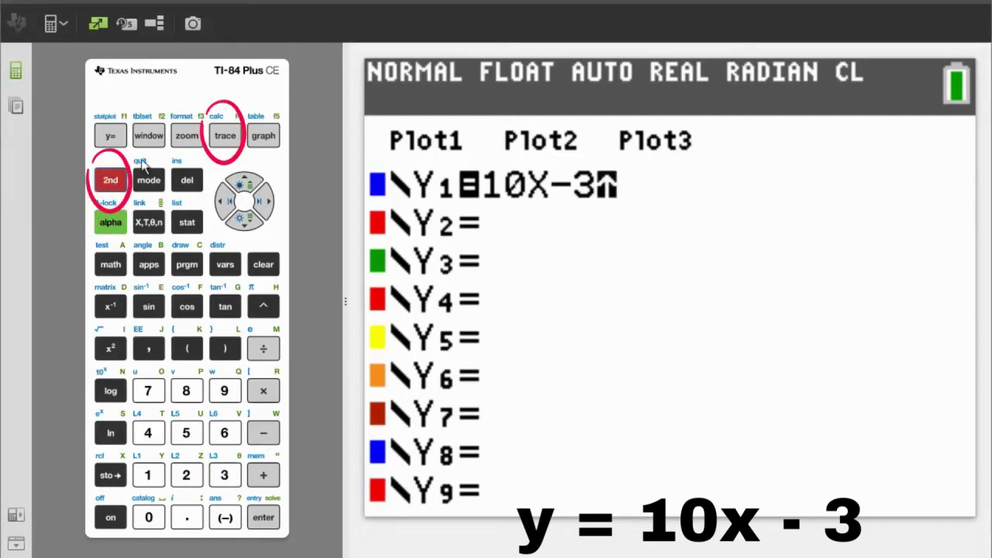
left_click(221, 134)
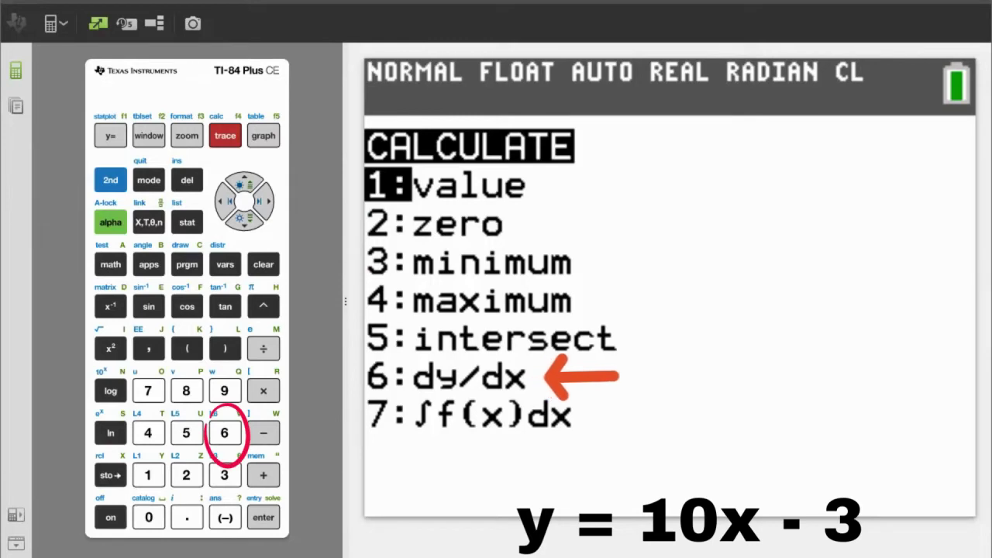
left_click(225, 434)
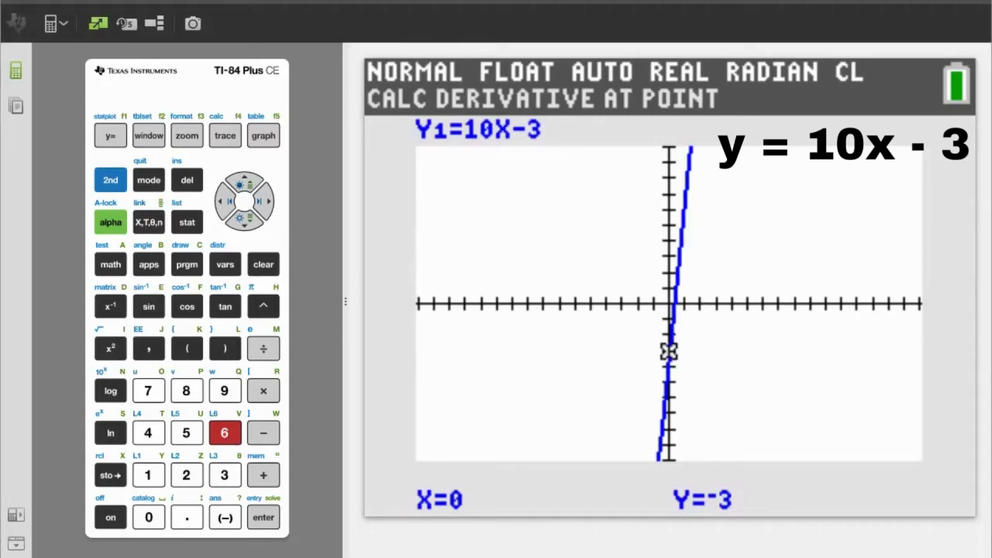
Step: Evaluate the derivative at X=0, giving dy/dx=10 at Y=-3
left_click(273, 524)
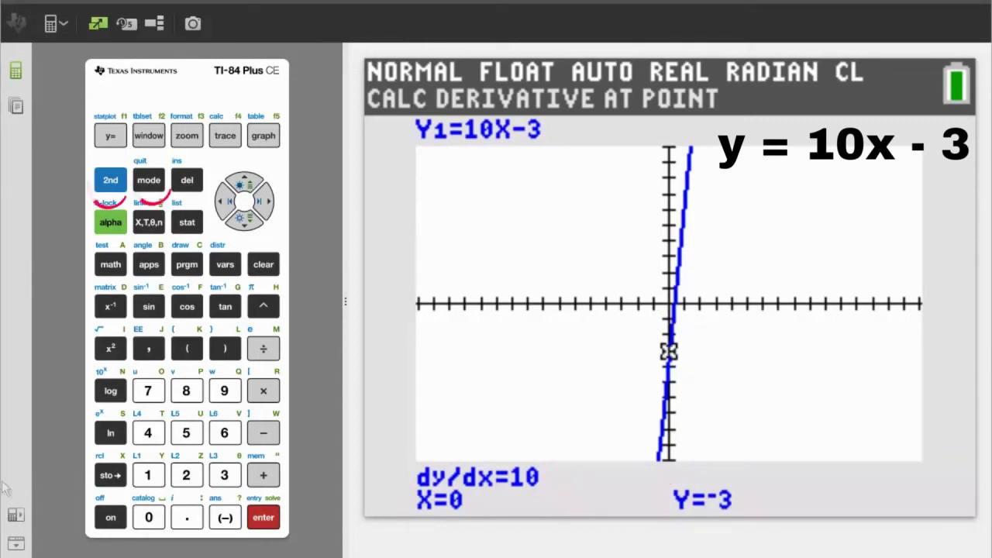
Step: Quit the derivative graph to the home screen and reopen the Y= list
left_click(112, 186)
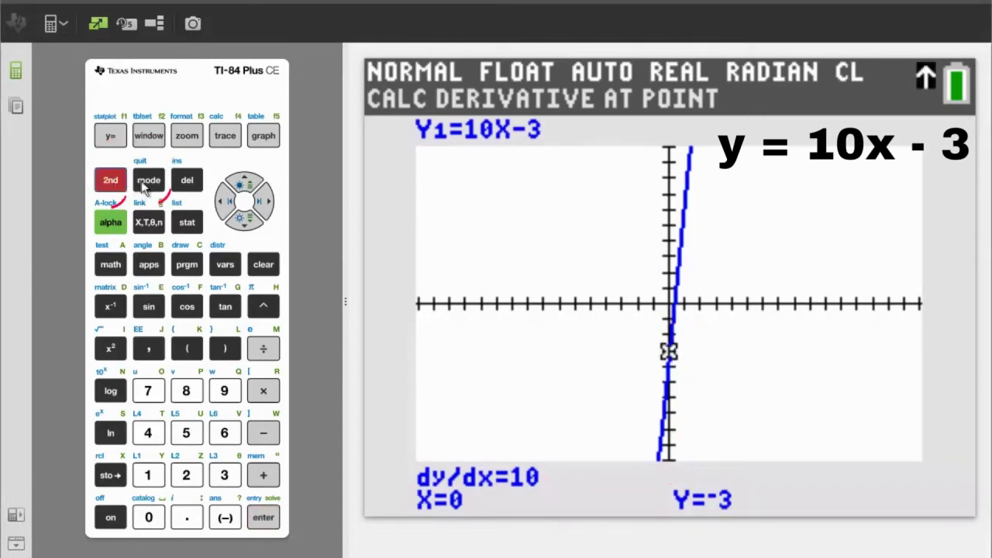
left_click(150, 181)
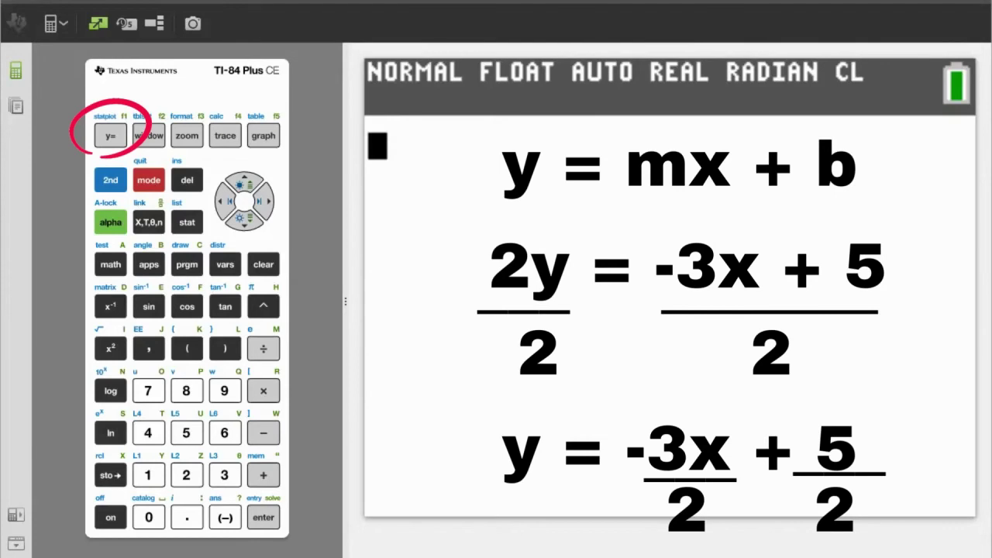
left_click(101, 138)
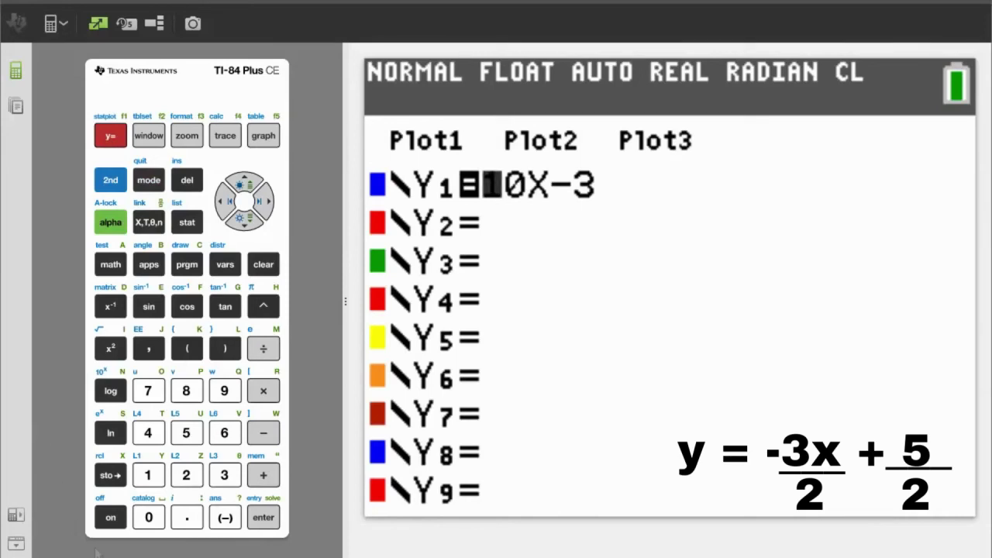
Step: Clear 10X-3 from Y1 and enter the slope term (-3X/2)
left_click(266, 264)
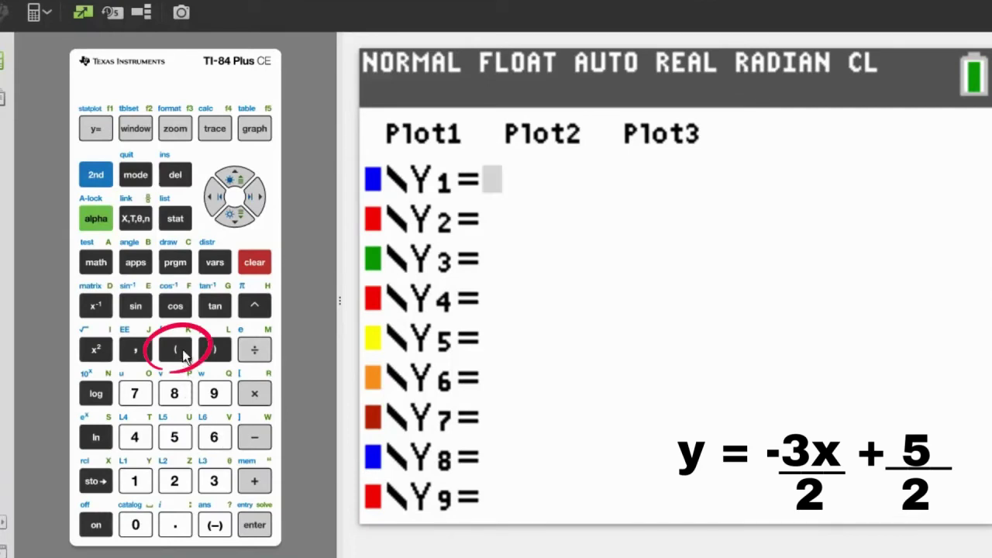
left_click(177, 350)
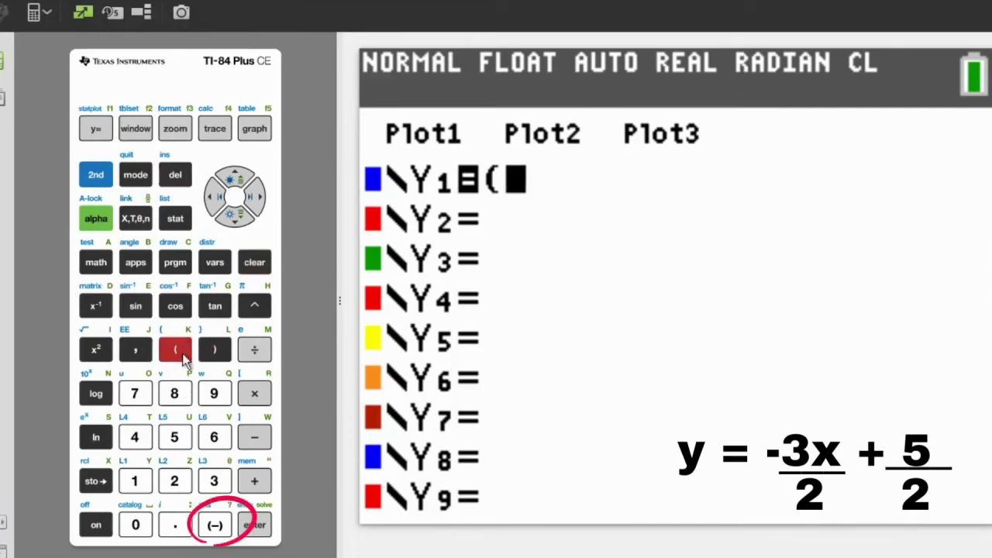
left_click(218, 527)
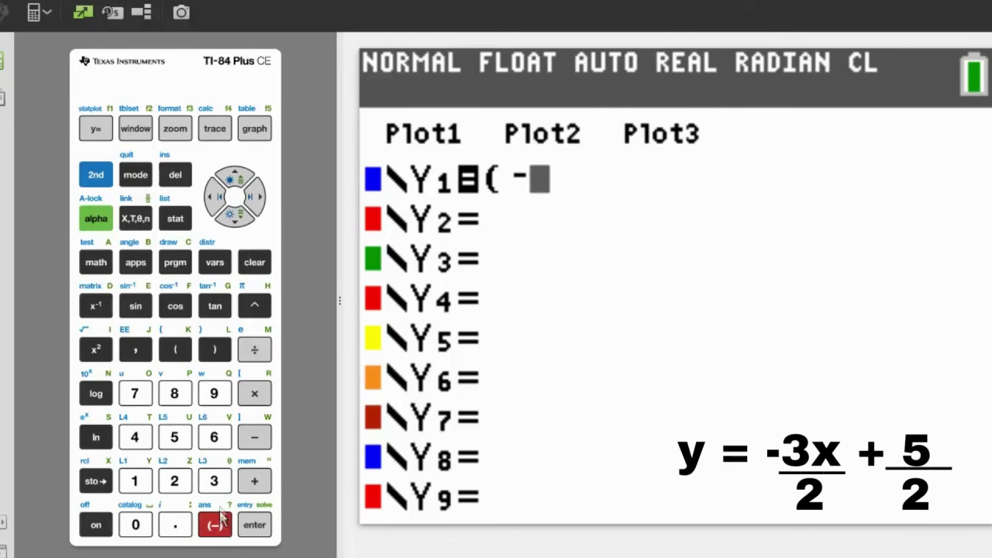
left_click(217, 485)
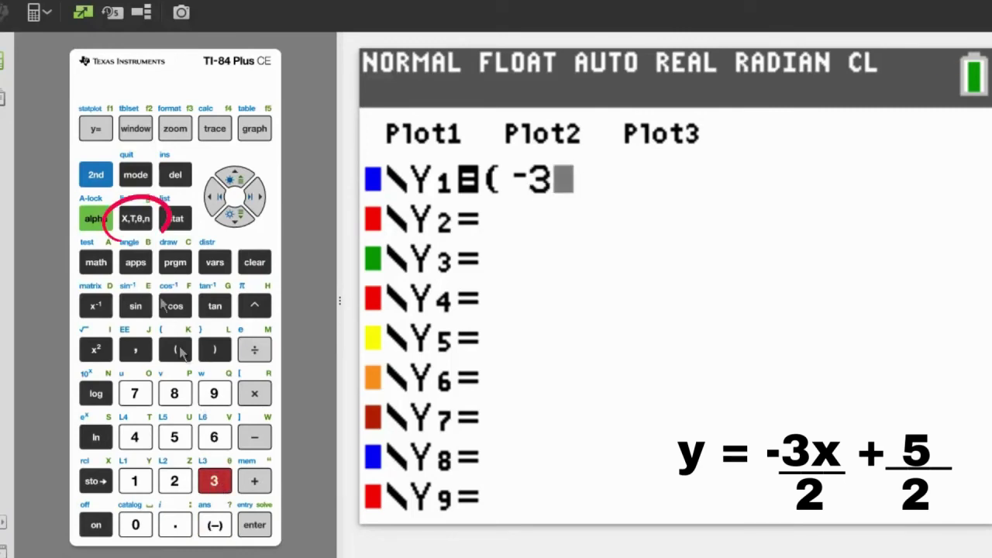
left_click(135, 219)
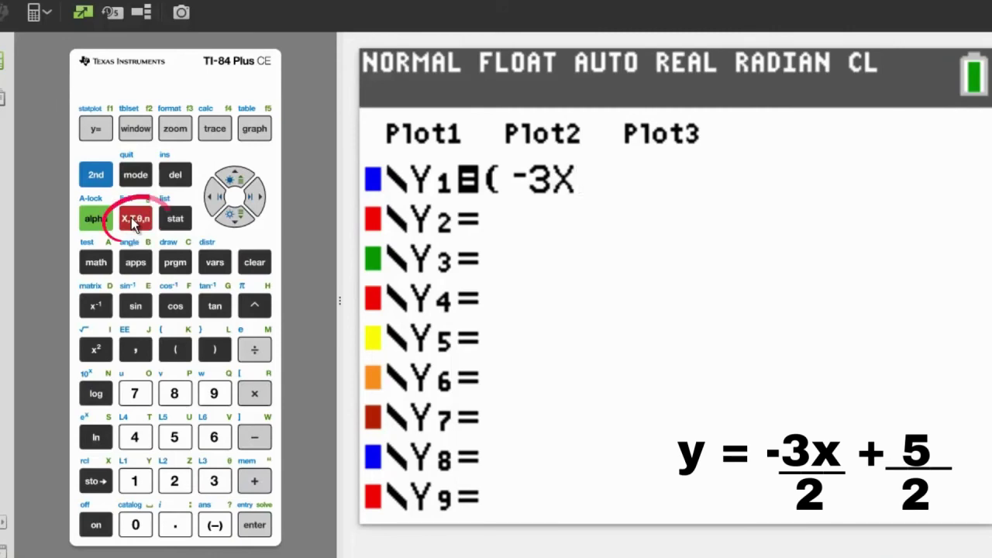
left_click(262, 352)
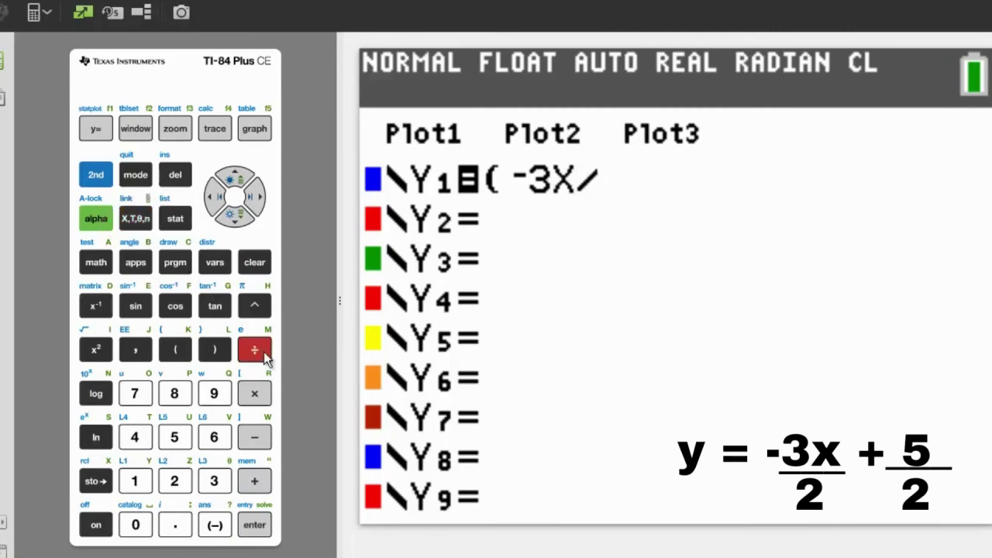
left_click(183, 482)
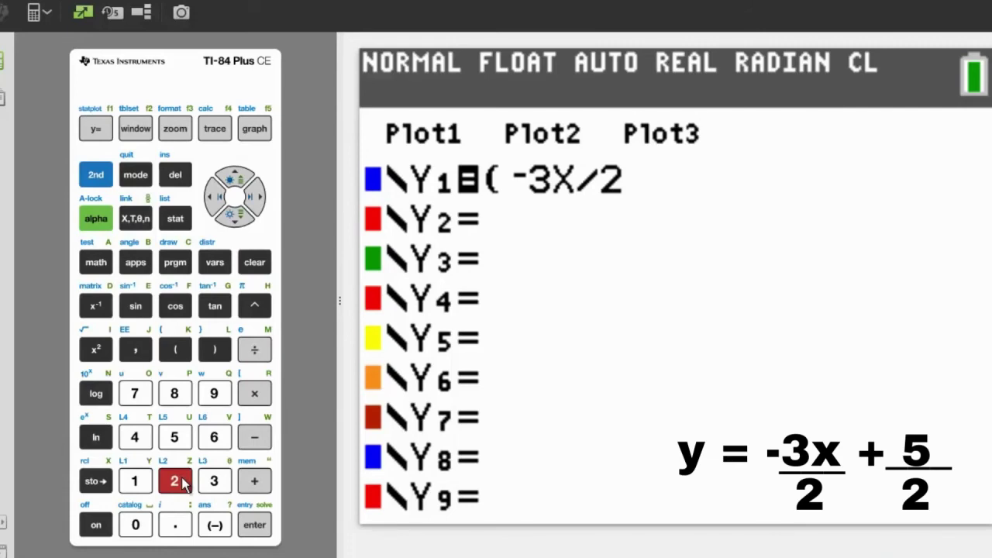
left_click(221, 349)
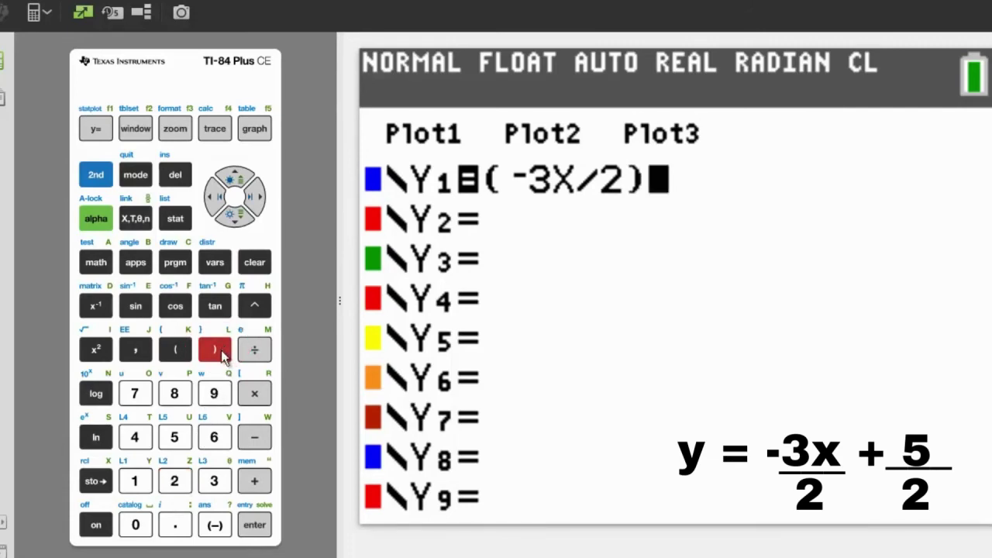
Step: Append the constant term +(5/2) to complete Y1
left_click(260, 481)
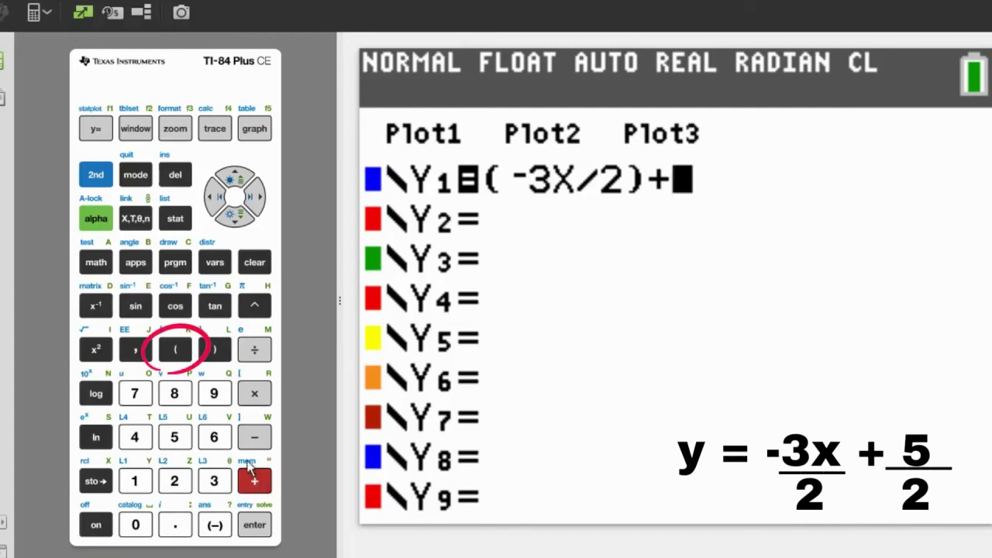
left_click(176, 349)
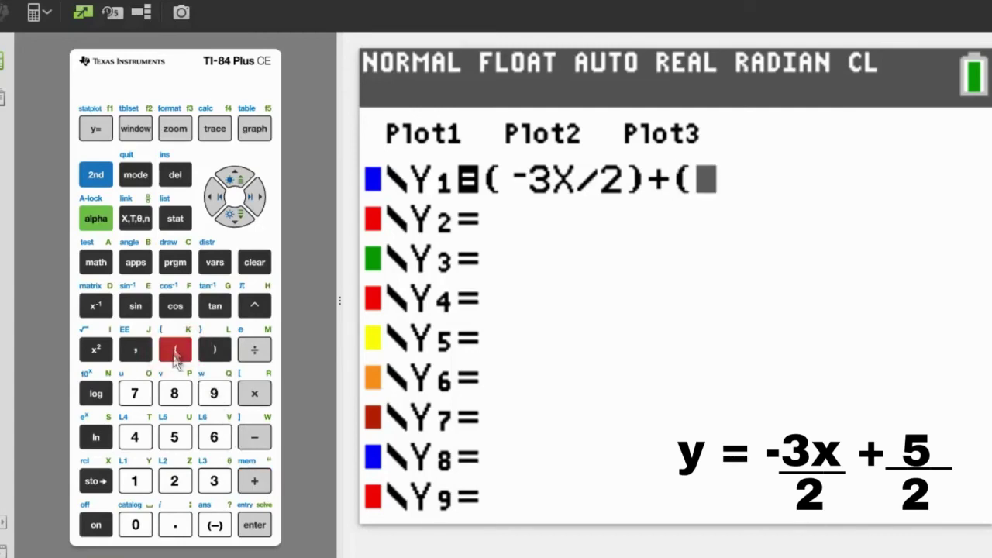
left_click(184, 438)
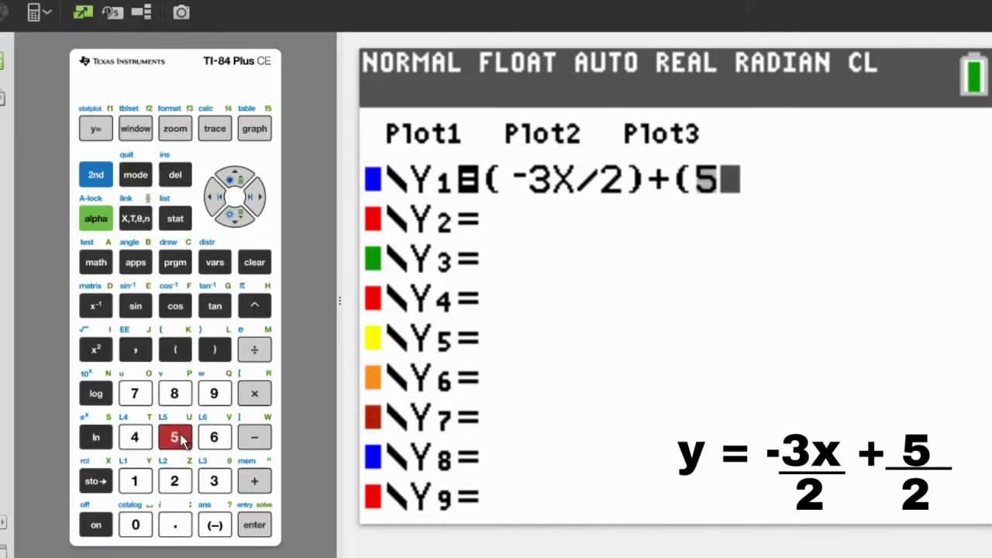
left_click(259, 359)
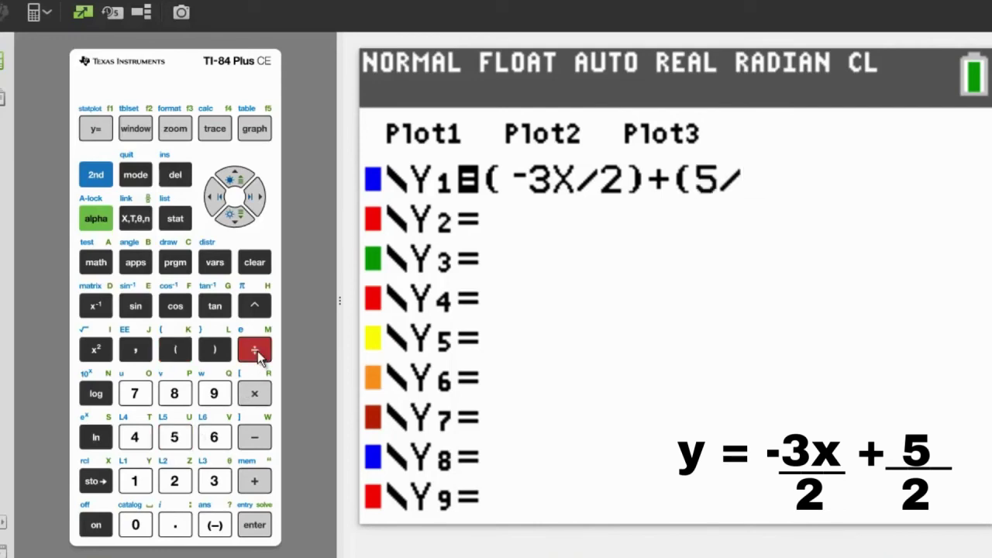
left_click(178, 482)
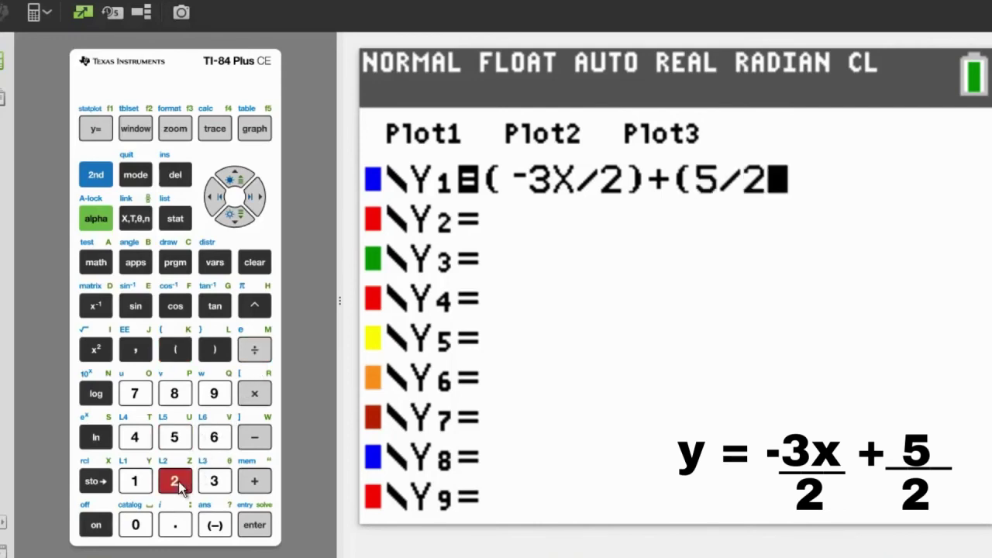
left_click(214, 350)
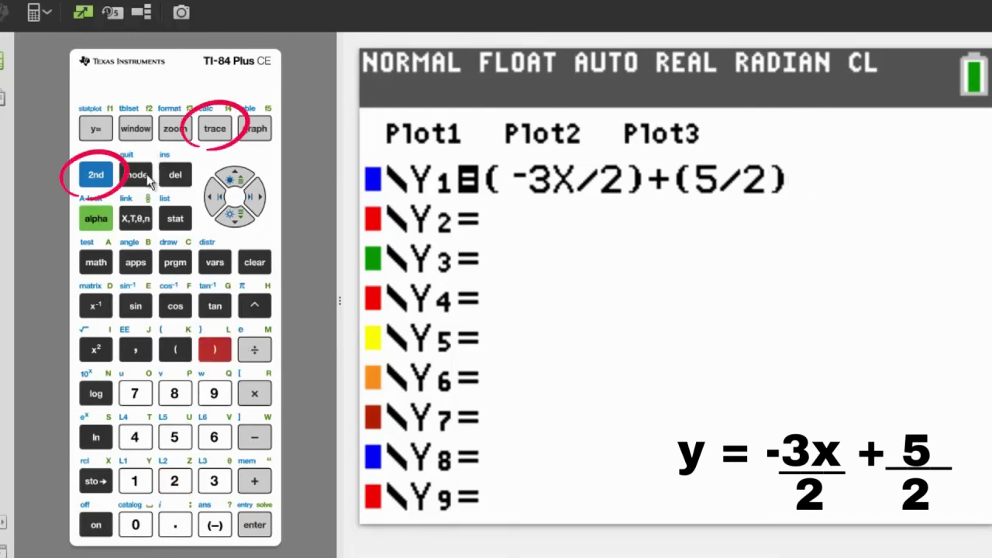
Step: Graph (-3X/2)+(5/2) and choose dy/dx from CALCULATE, point at X=0, Y=2.5
left_click(92, 175)
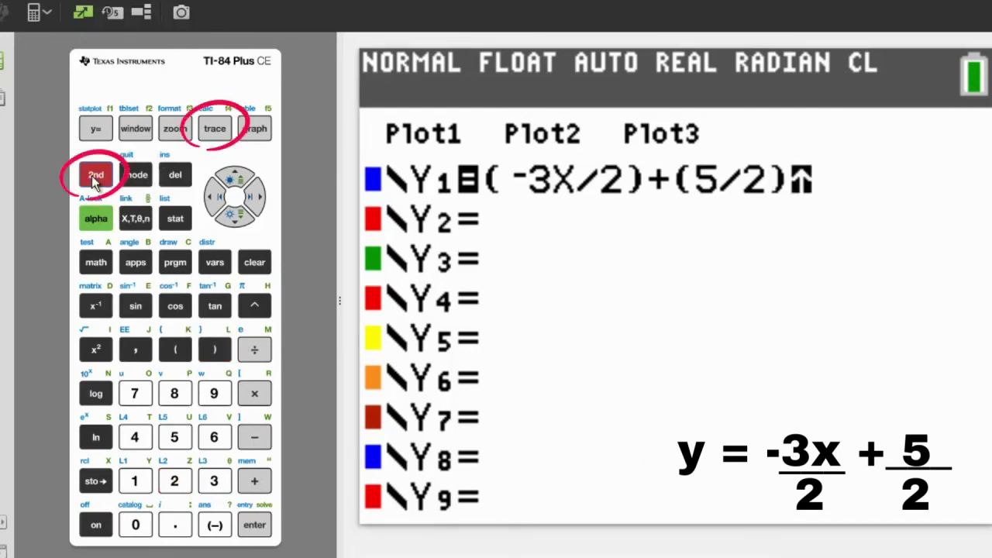
left_click(215, 129)
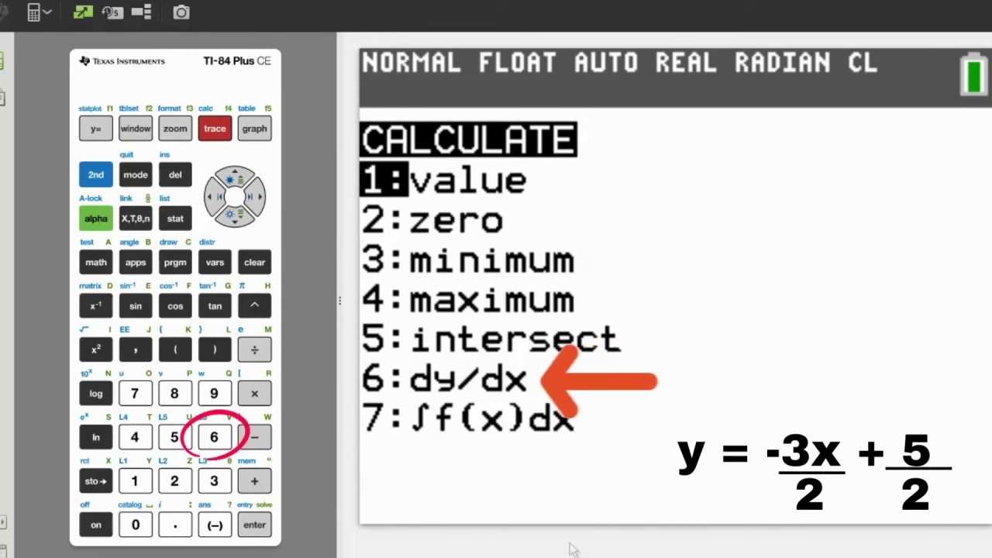
left_click(218, 438)
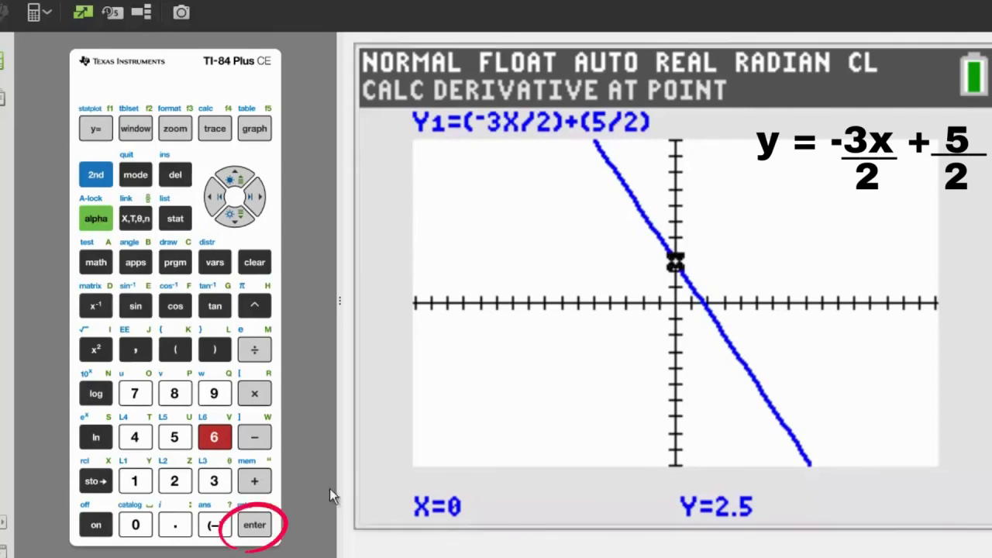
Step: Calculate dy/dx at X=0 on the (−3X/2)+(5/2) line, getting −1.5 at Y=2.5
left_click(256, 527)
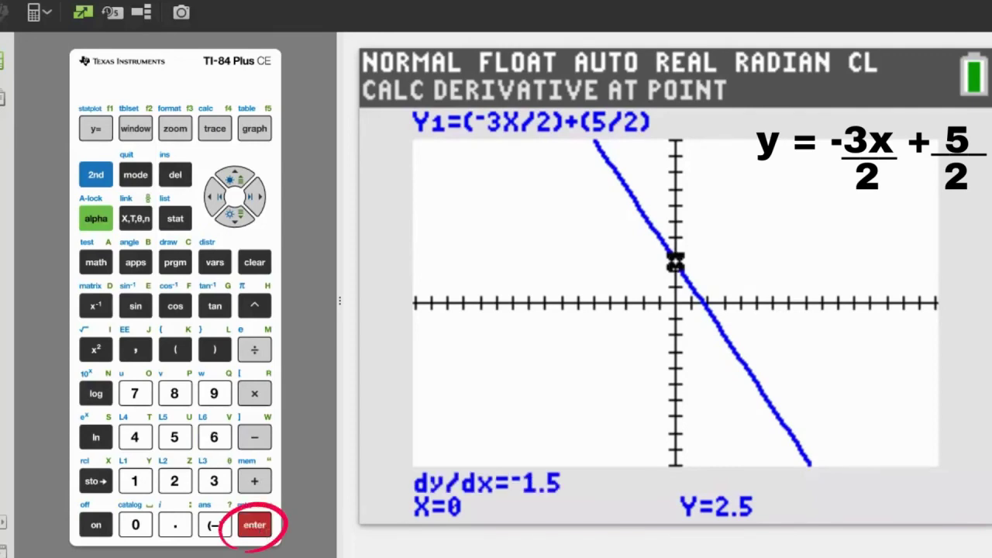